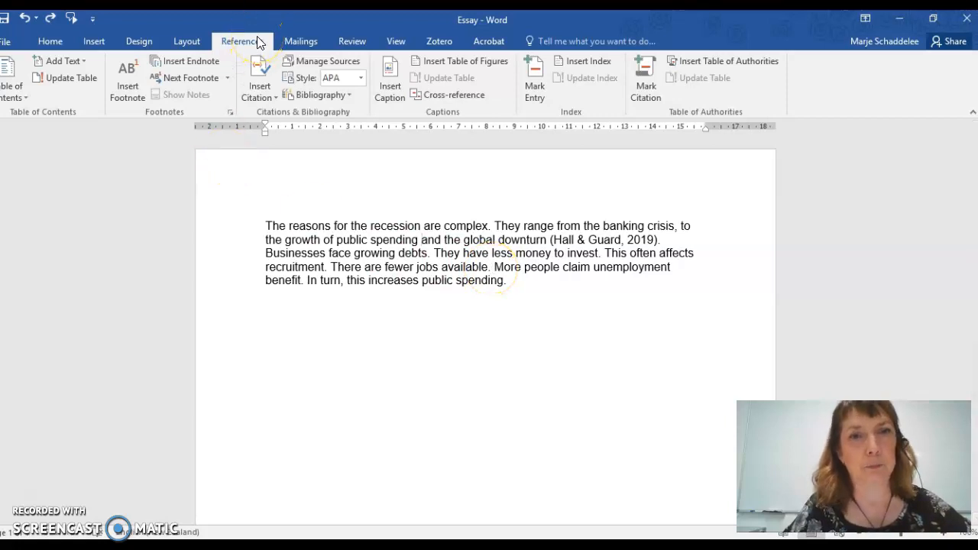
# - Set the document's citation style to APA Sixth Edition
pyautogui.click(361, 78)
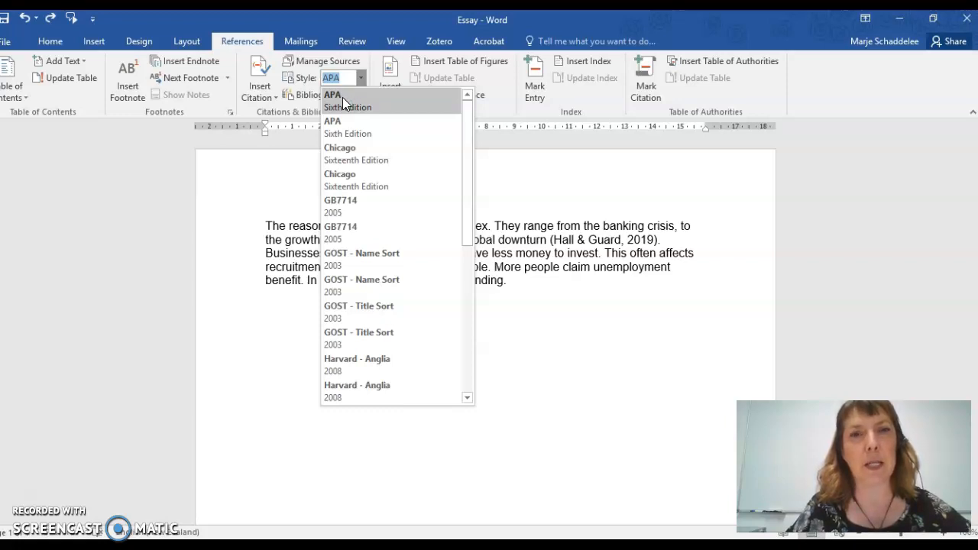
pyautogui.click(342, 97)
pyautogui.click(514, 275)
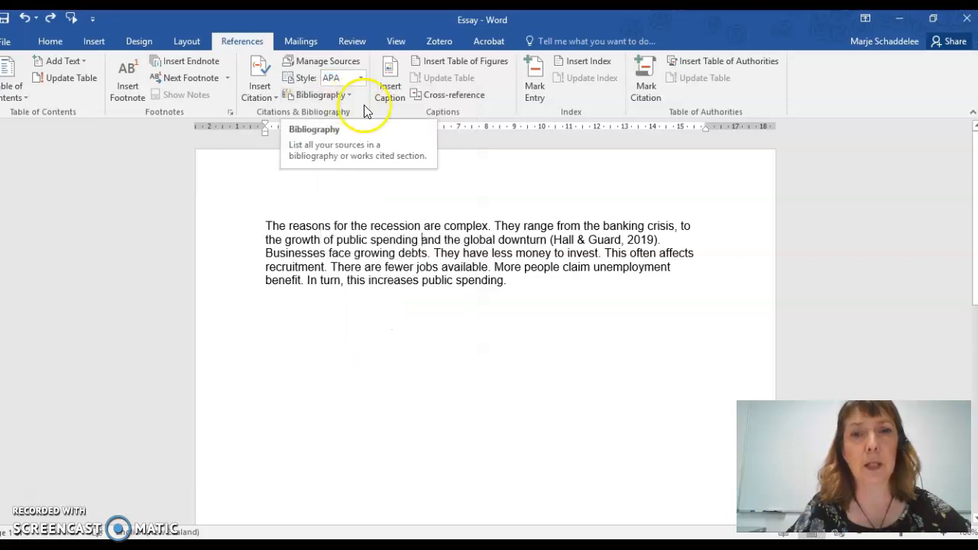
pyautogui.click(520, 276)
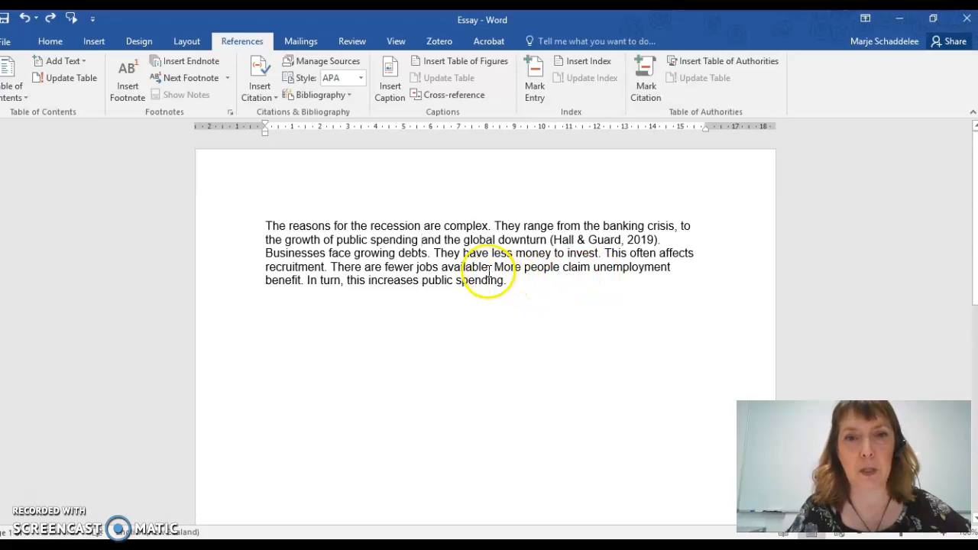
pyautogui.click(487, 267)
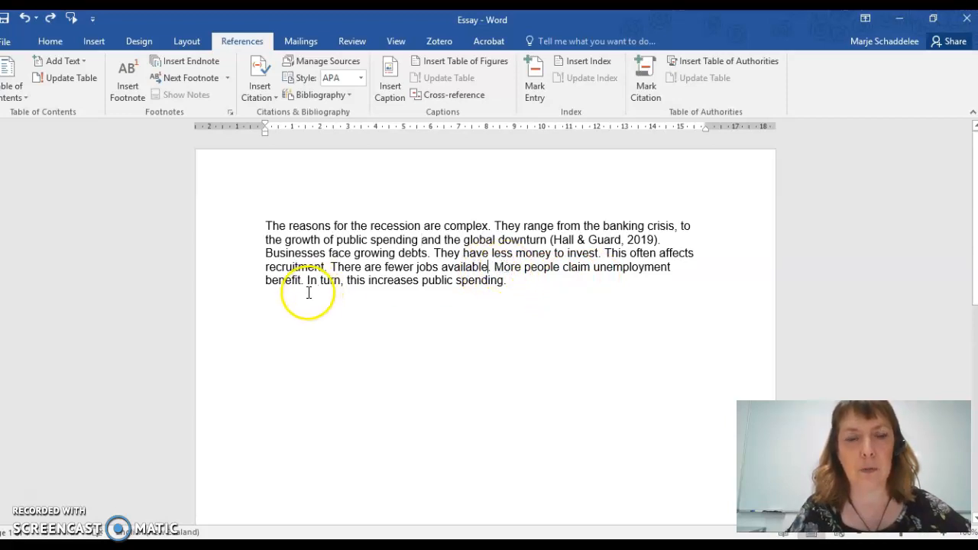
# - Place the insertion point right after "money to invest" and start a new citation source of type Journal Article
pyautogui.click(600, 254)
pyautogui.write('.')
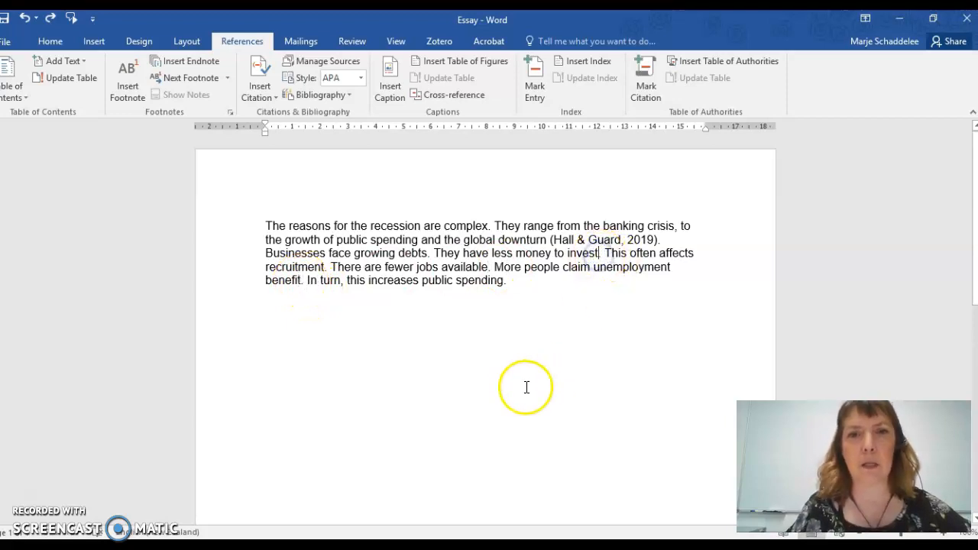
pyautogui.click(254, 71)
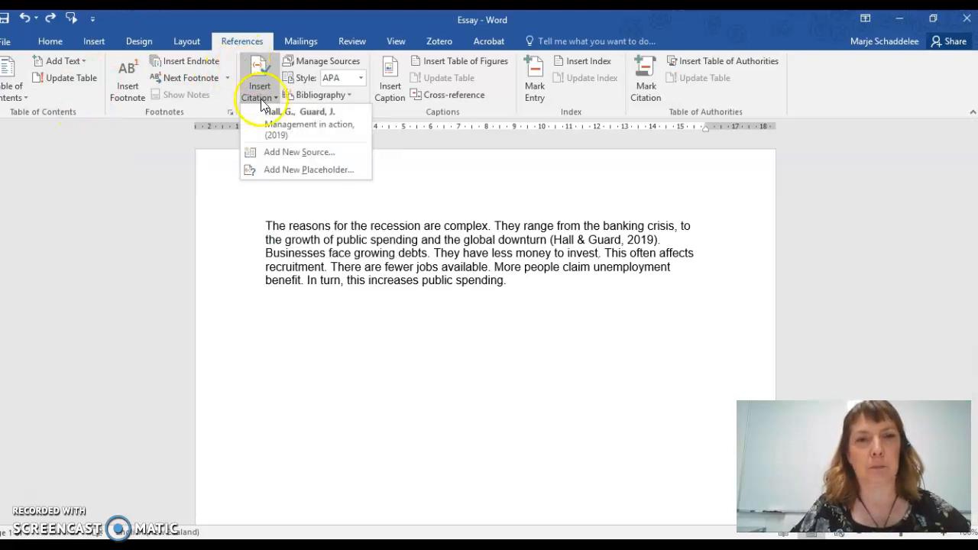
pyautogui.click(278, 154)
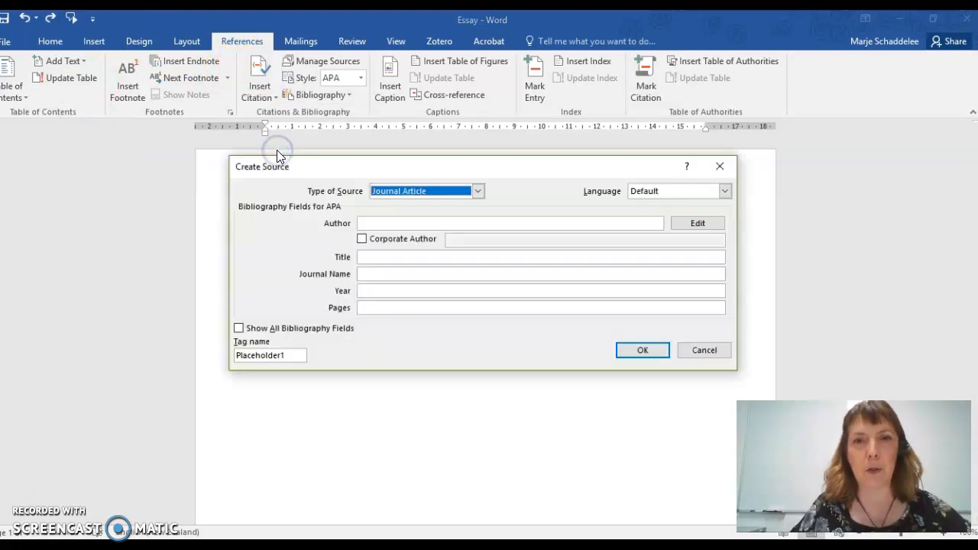
pyautogui.click(477, 191)
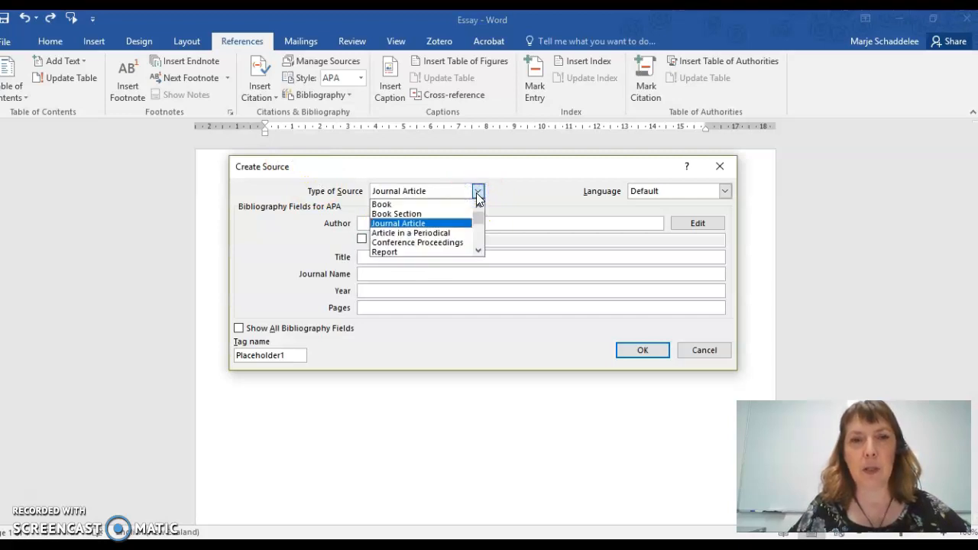
pyautogui.click(428, 223)
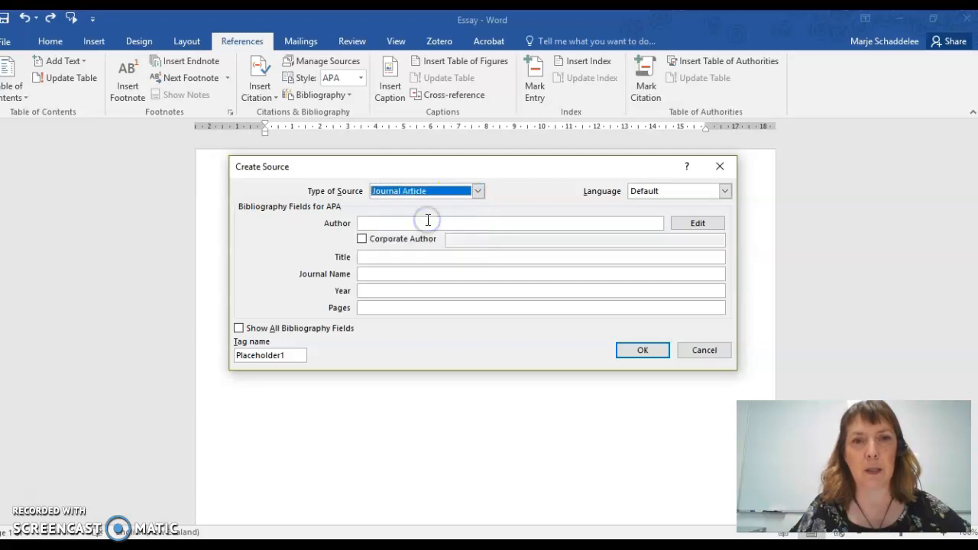
# - Enter the two authors of the article as surname and initial, separated by a semicolon
pyautogui.click(388, 223)
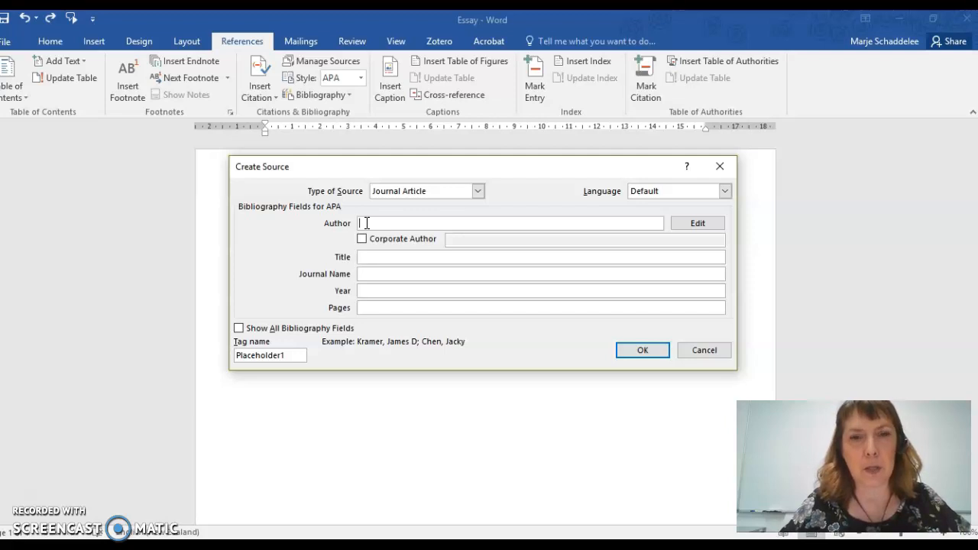
pyautogui.write('Brac')
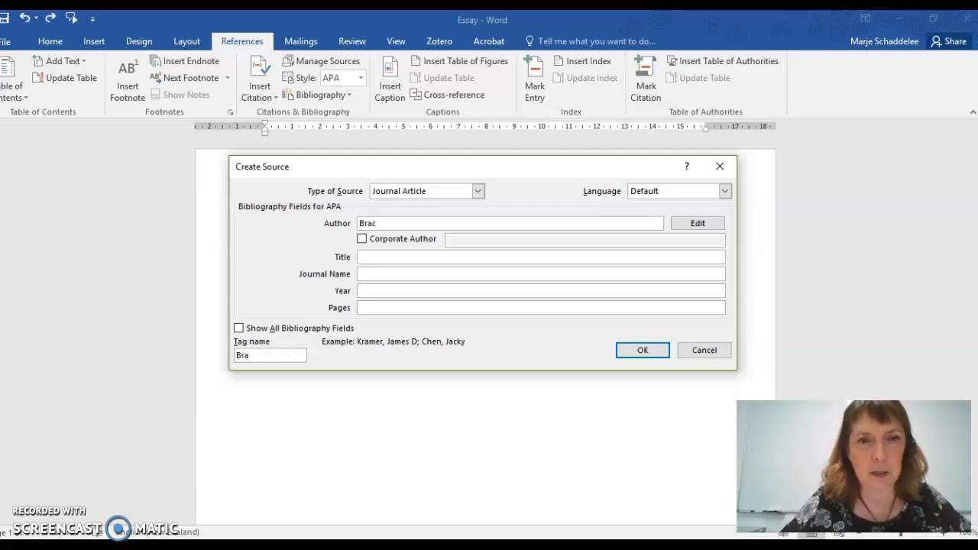
pyautogui.write('ey, K.')
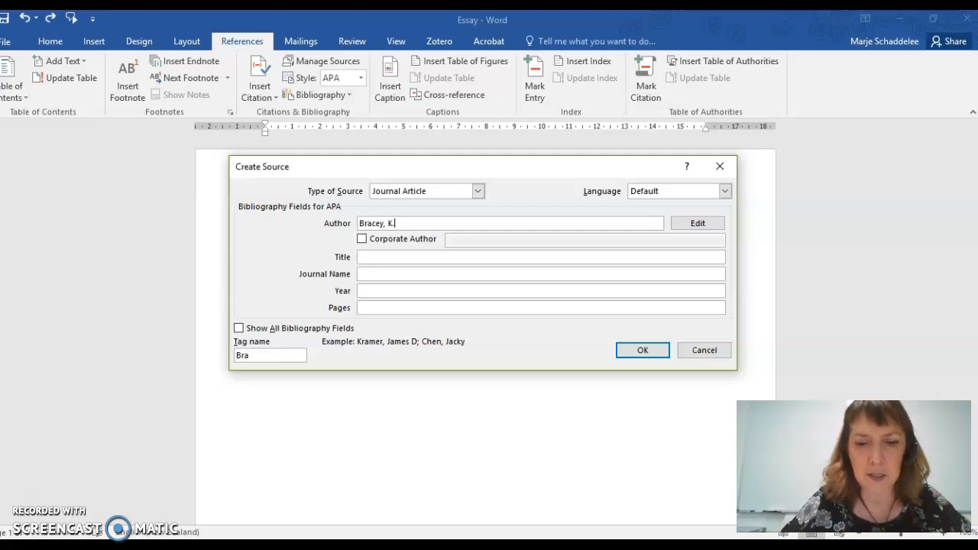
pyautogui.write(';')
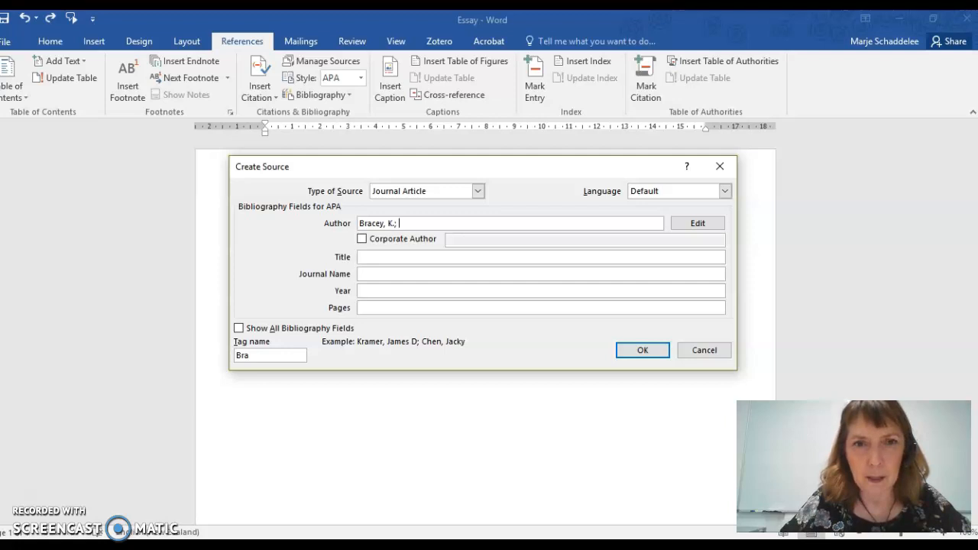
pyautogui.write(' Schadd')
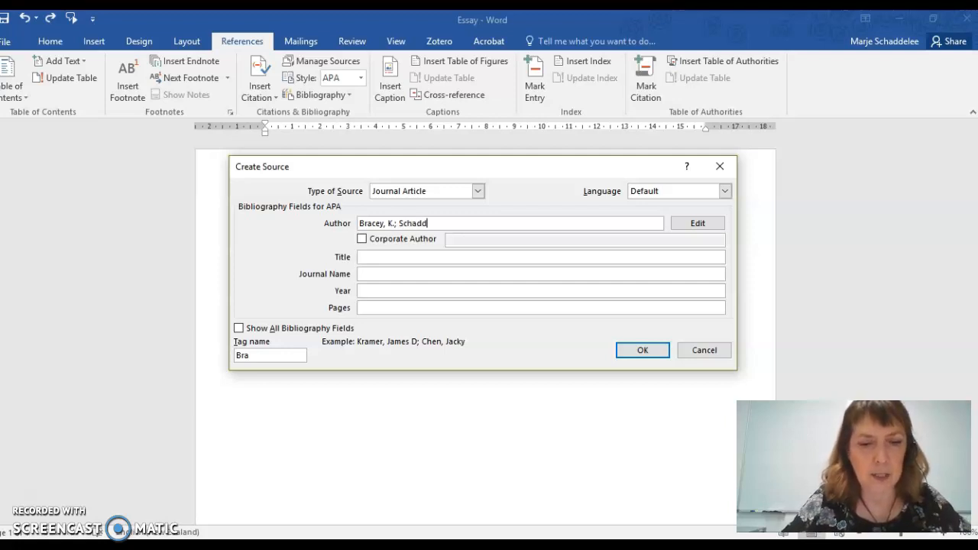
pyautogui.write('elee, M.')
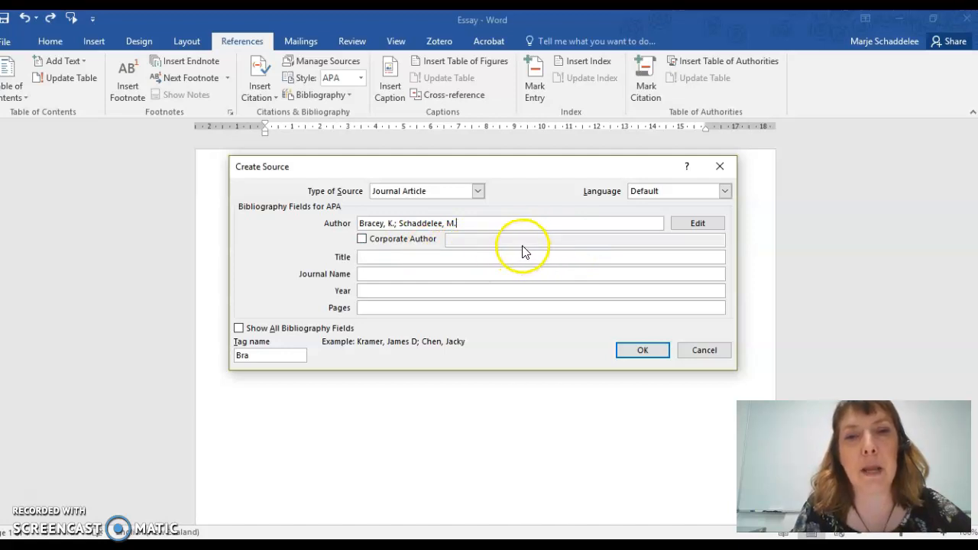
# - Enter "Good communication" as the article's title
pyautogui.click(374, 257)
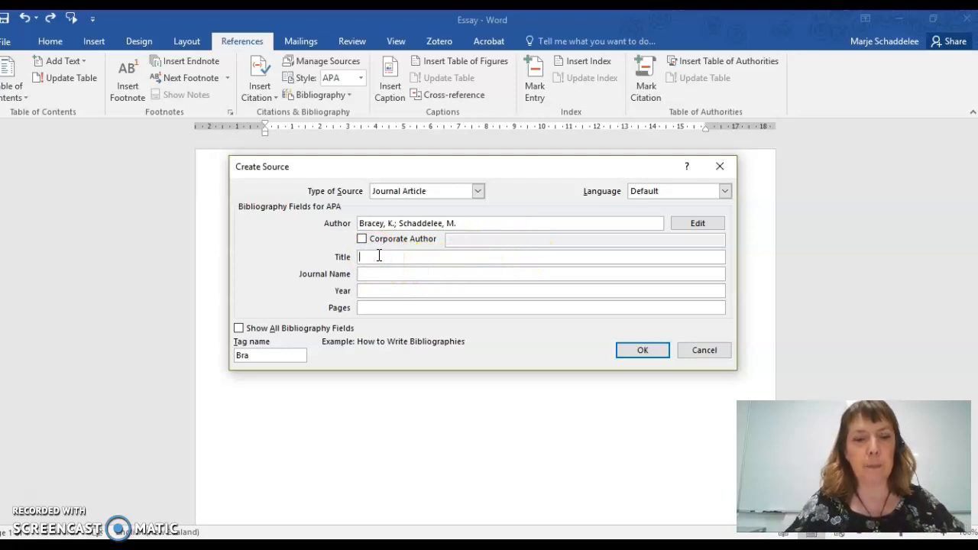
pyautogui.write('Go')
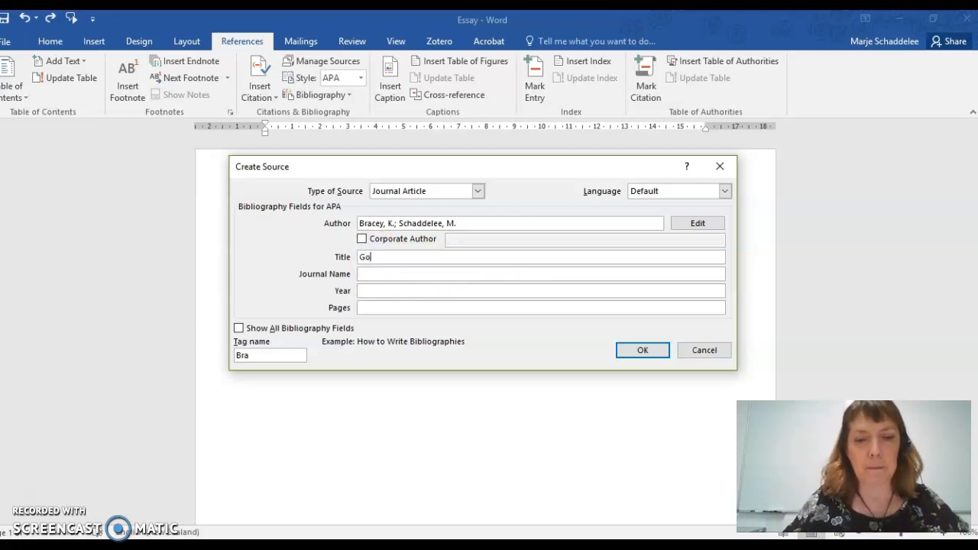
pyautogui.write('od commun')
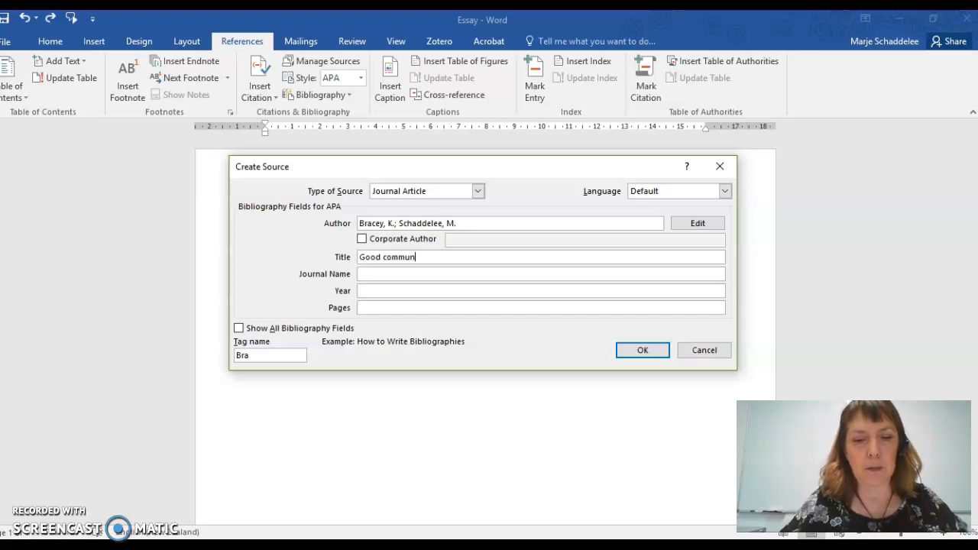
pyautogui.write('ication')
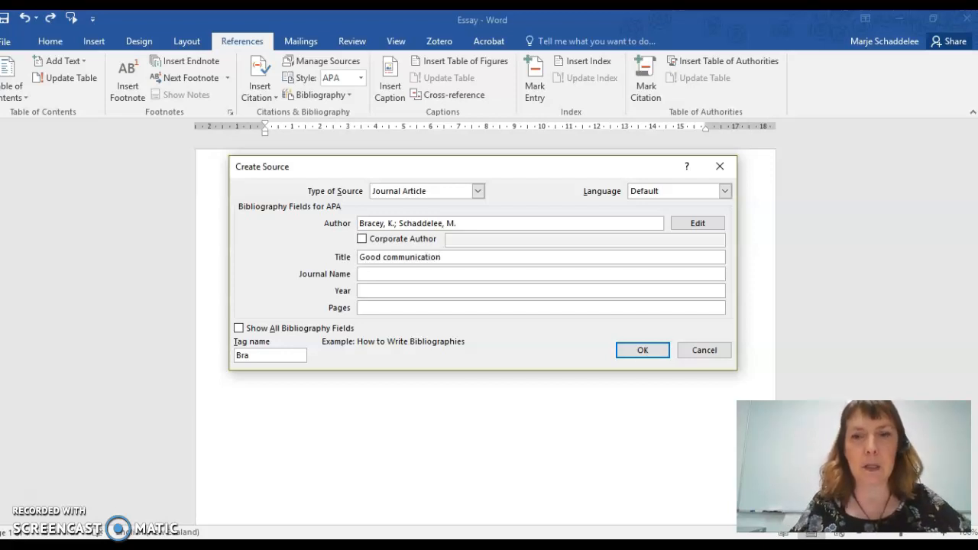
# - Enter "Journal of Communication" as the journal name
pyautogui.click(373, 277)
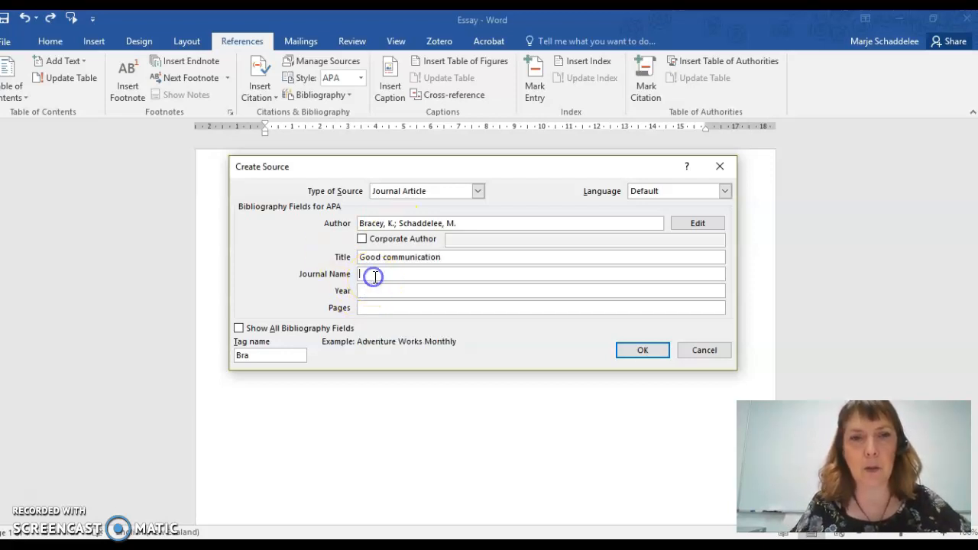
pyautogui.write('Journ')
pyautogui.write('al')
pyautogui.press('BackSpace')
pyautogui.press('BackSpace')
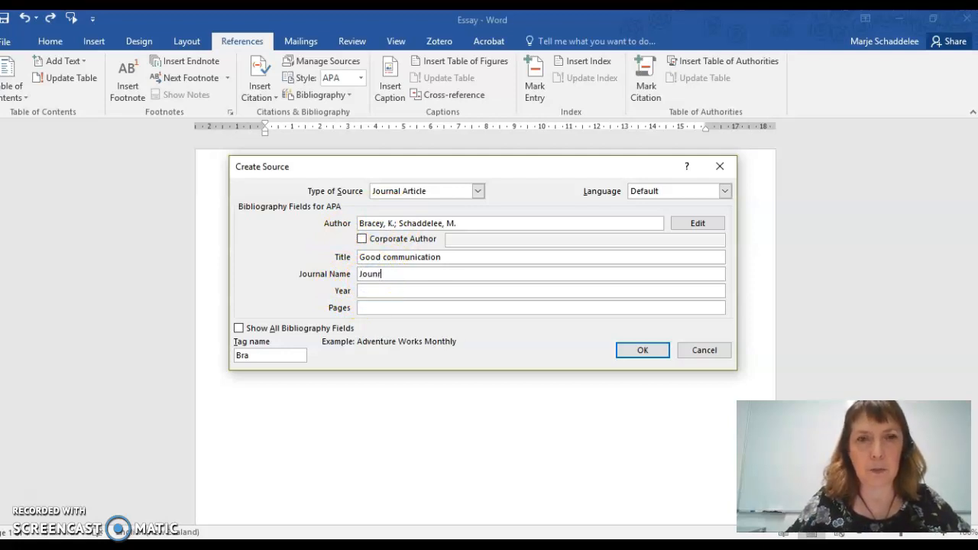
pyautogui.press('BackSpace')
pyautogui.write('rn')
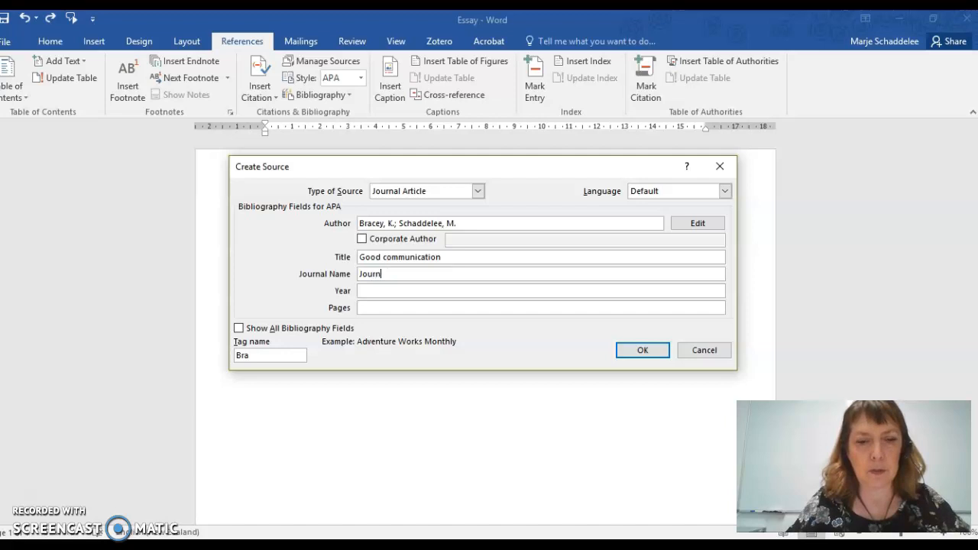
pyautogui.write('al of ')
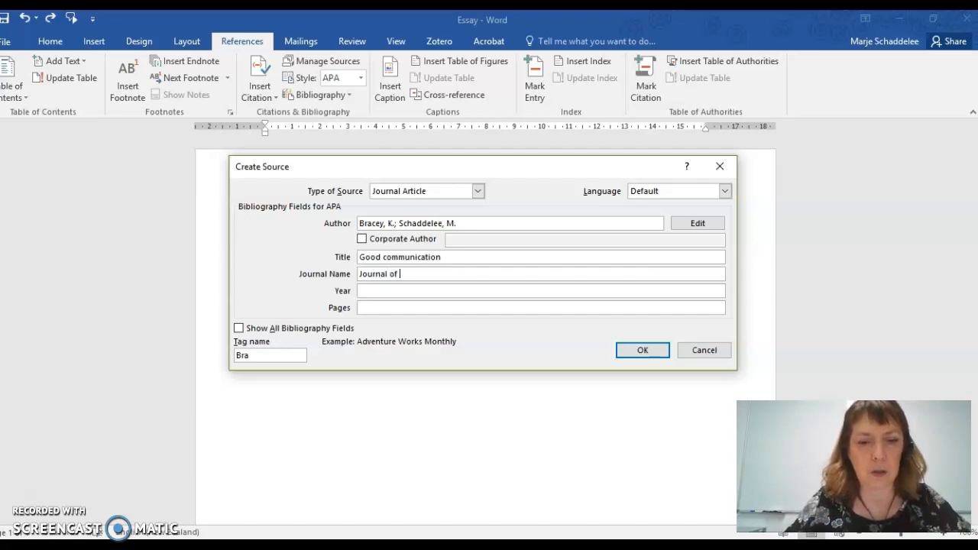
pyautogui.write('Commun')
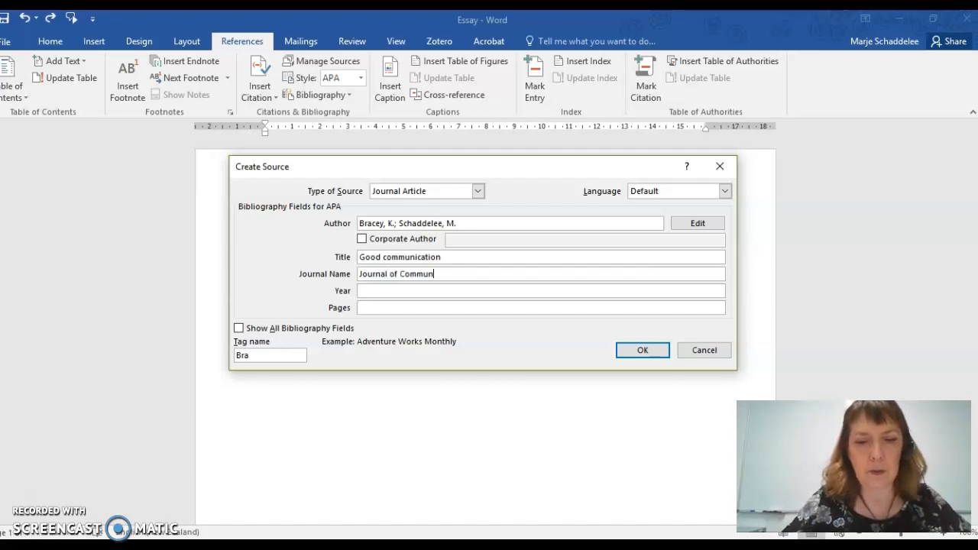
pyautogui.write('ication')
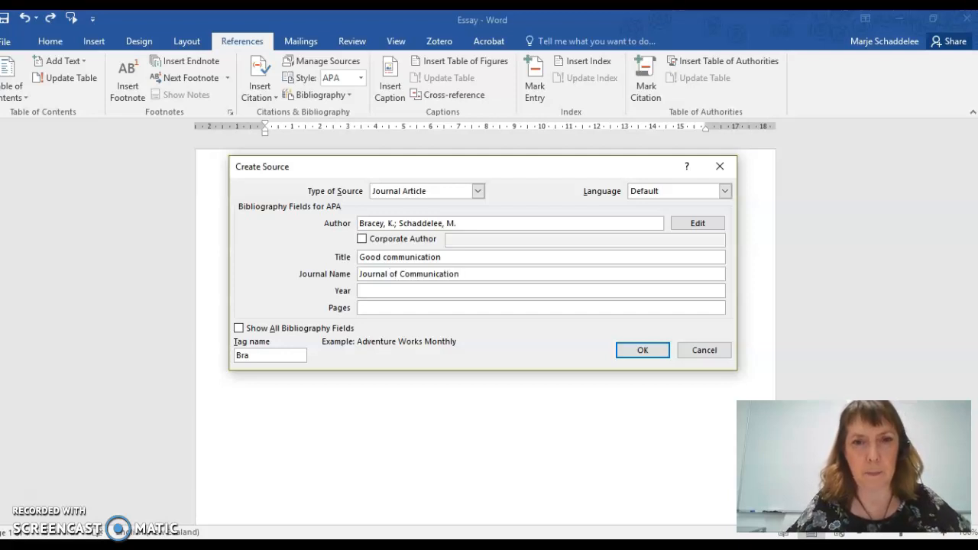
# - Set the article's year to 2018 and its pages to 31-39
pyautogui.click(374, 294)
pyautogui.write('2018')
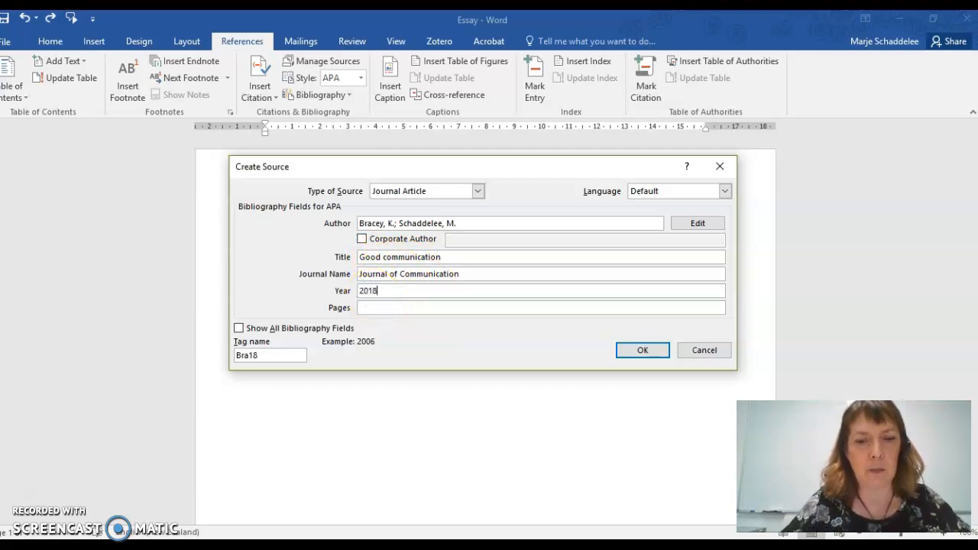
pyautogui.click(379, 307)
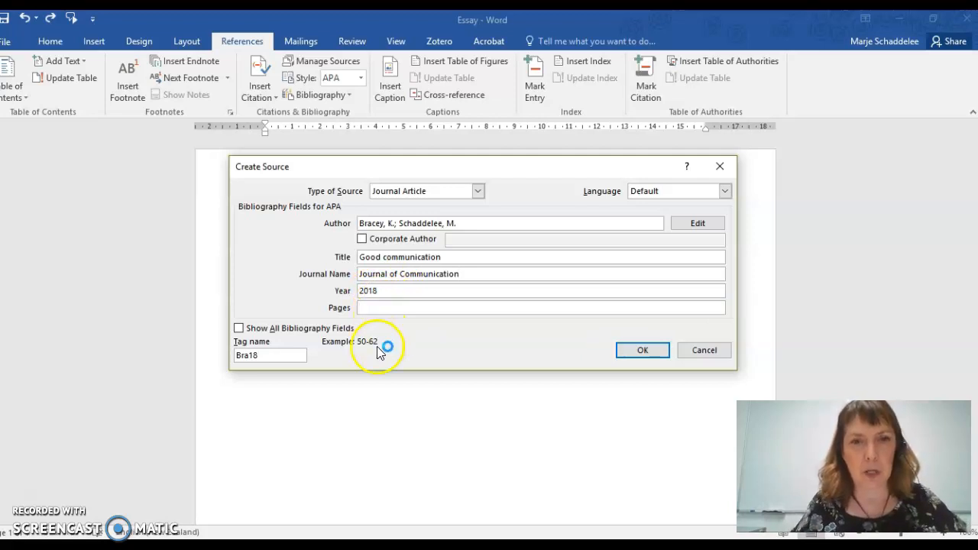
pyautogui.write('31-')
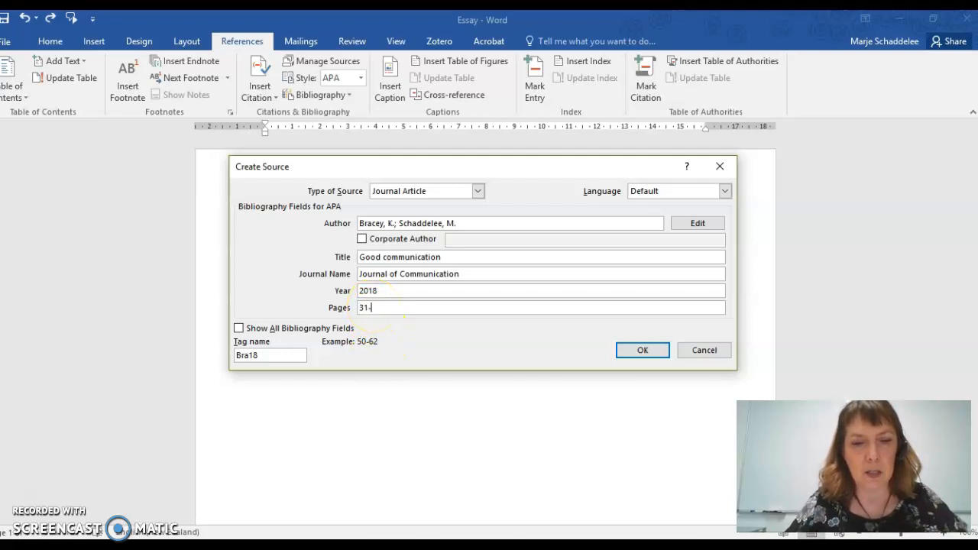
pyautogui.write('39')
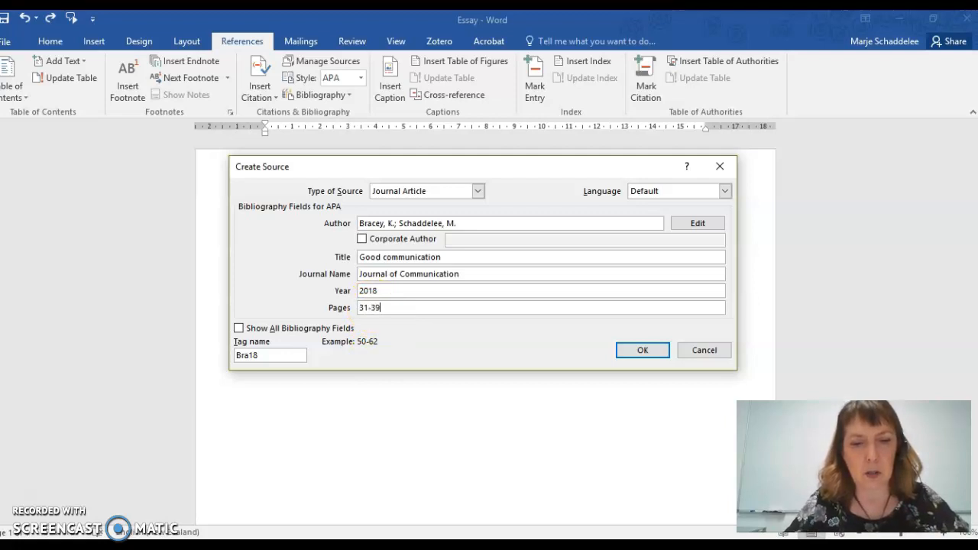
# - Show all bibliography fields to add volume 2 and issue 1, and save the source to insert its citation
pyautogui.click(240, 328)
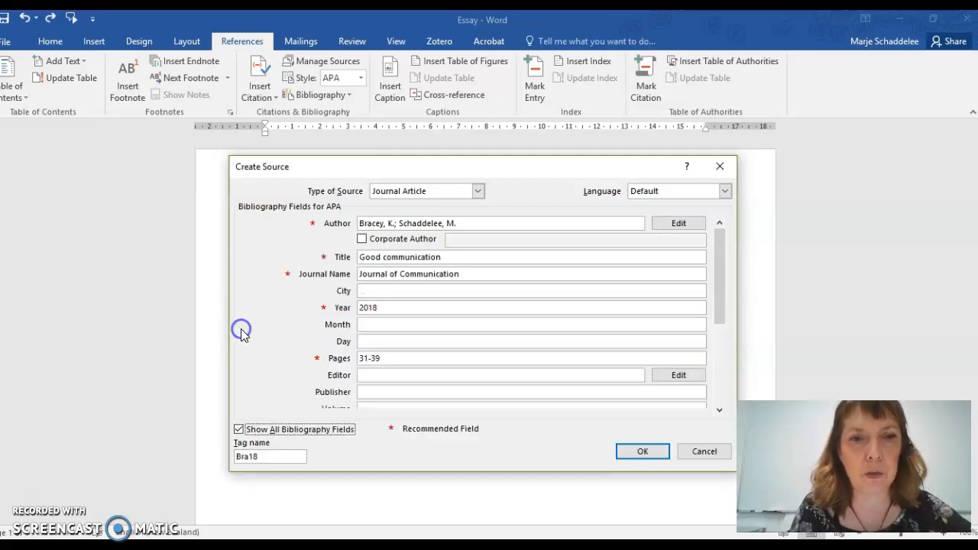
pyautogui.moveTo(720, 280); pyautogui.dragTo(721, 303)
pyautogui.click(369, 359)
pyautogui.write('2')
pyautogui.click(367, 374)
pyautogui.write('1')
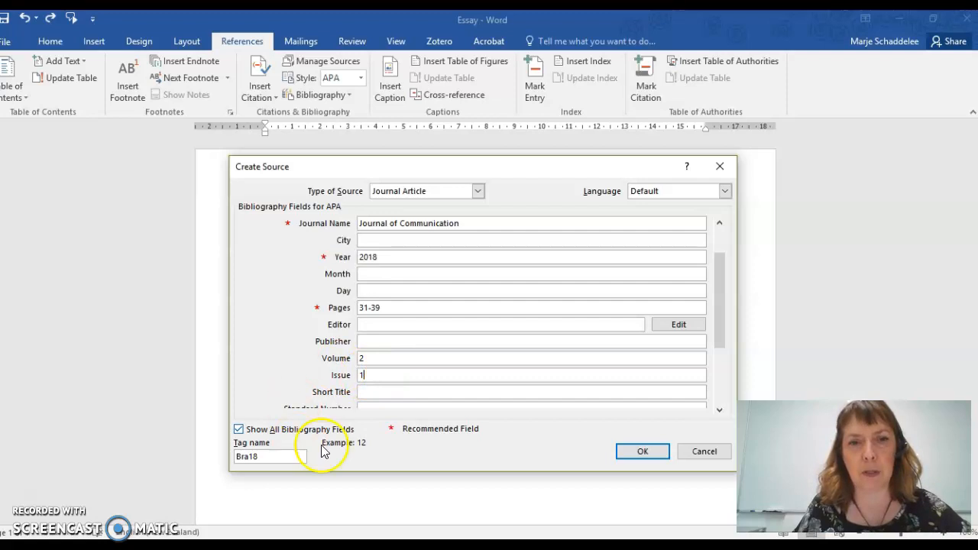
pyautogui.click(639, 452)
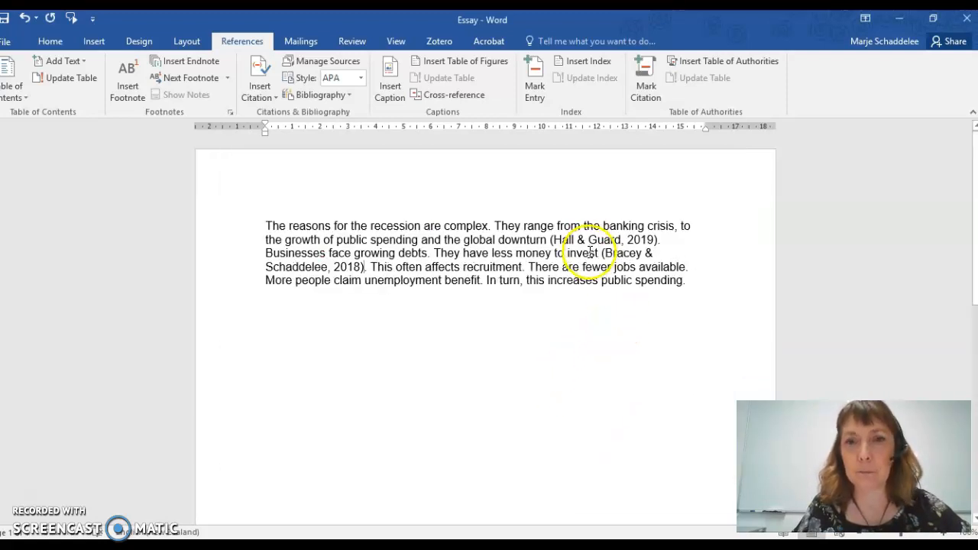
# - Check the page and suppression options for the first "Good communication" citation without changing them
pyautogui.click(362, 269)
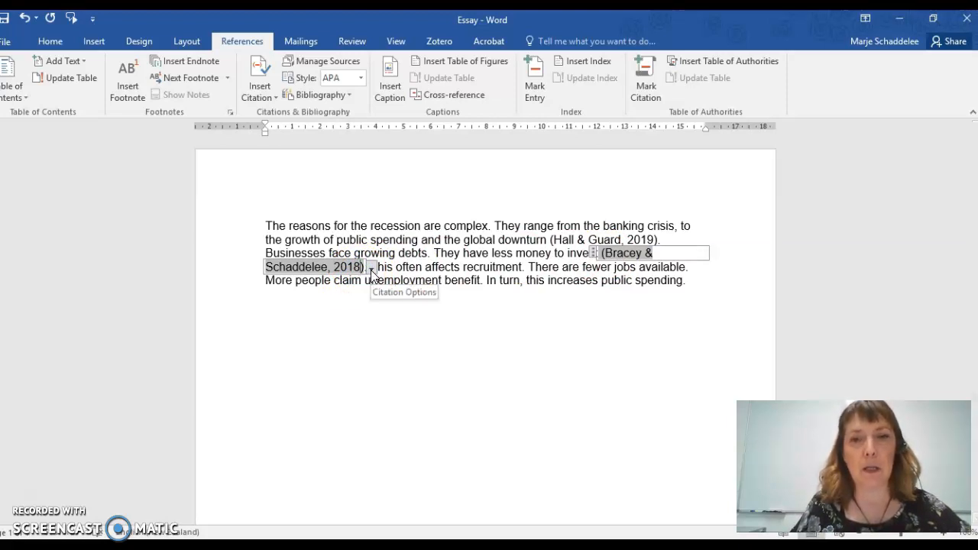
pyautogui.click(443, 255)
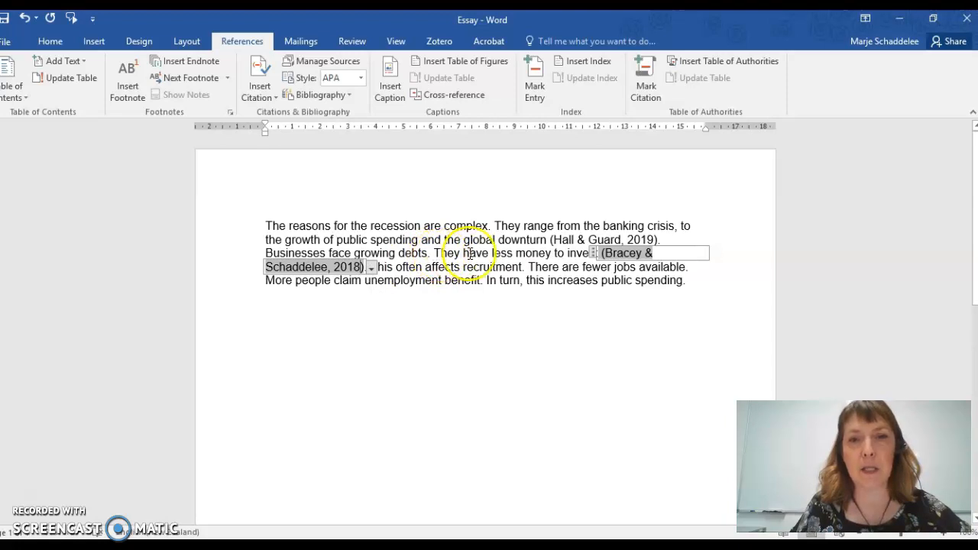
pyautogui.click(371, 268)
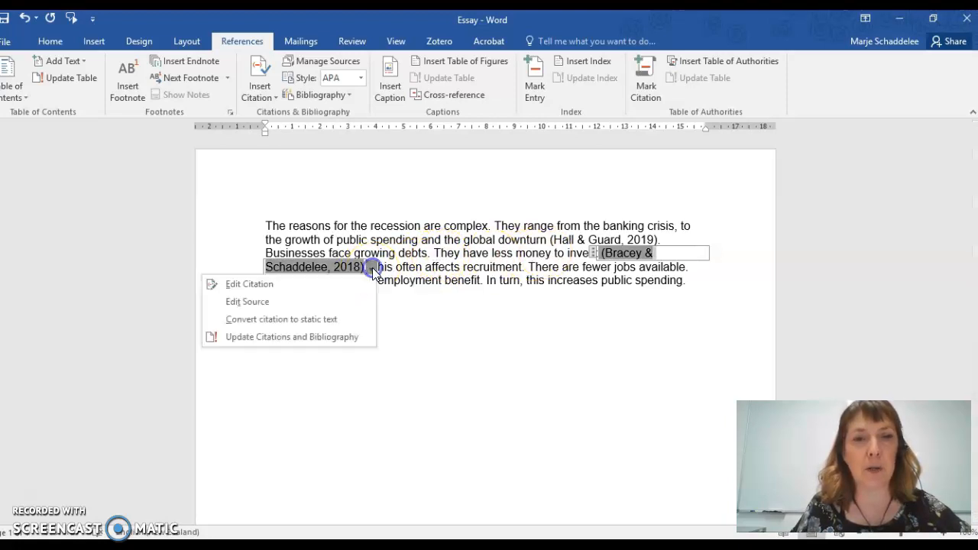
pyautogui.click(268, 286)
pyautogui.click(496, 252)
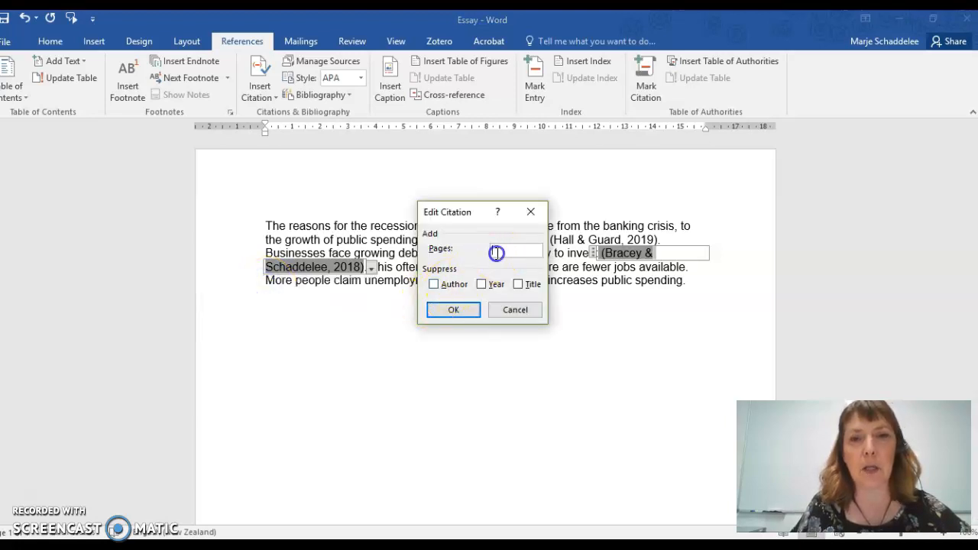
pyautogui.click(445, 310)
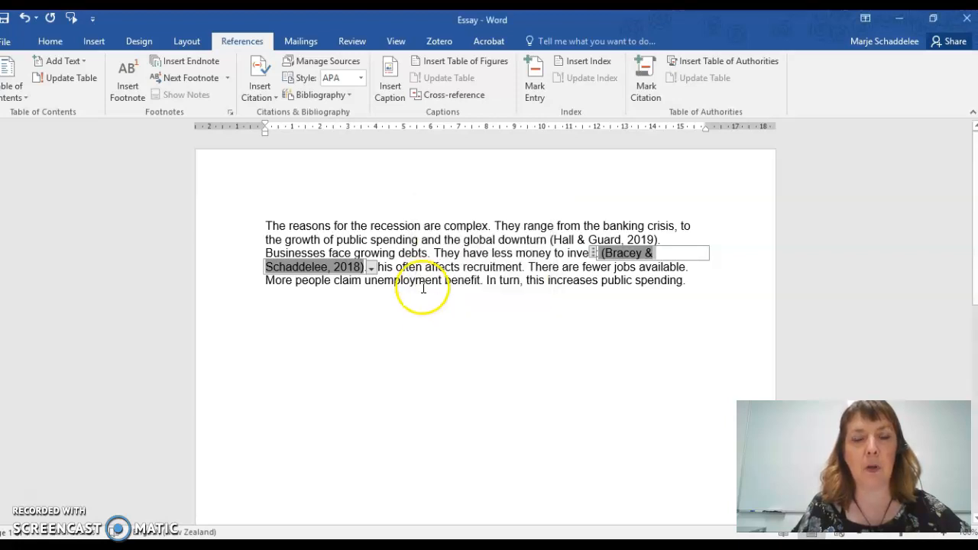
pyautogui.click(420, 269)
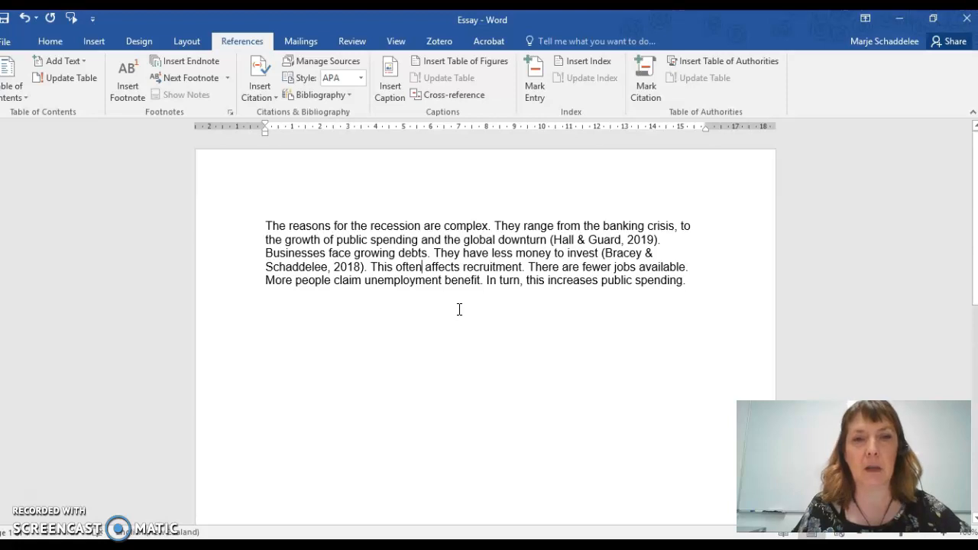
# - Insert a citation of the 2018 "Good communication" source before "In turn" and convert it to static text
pyautogui.click(486, 280)
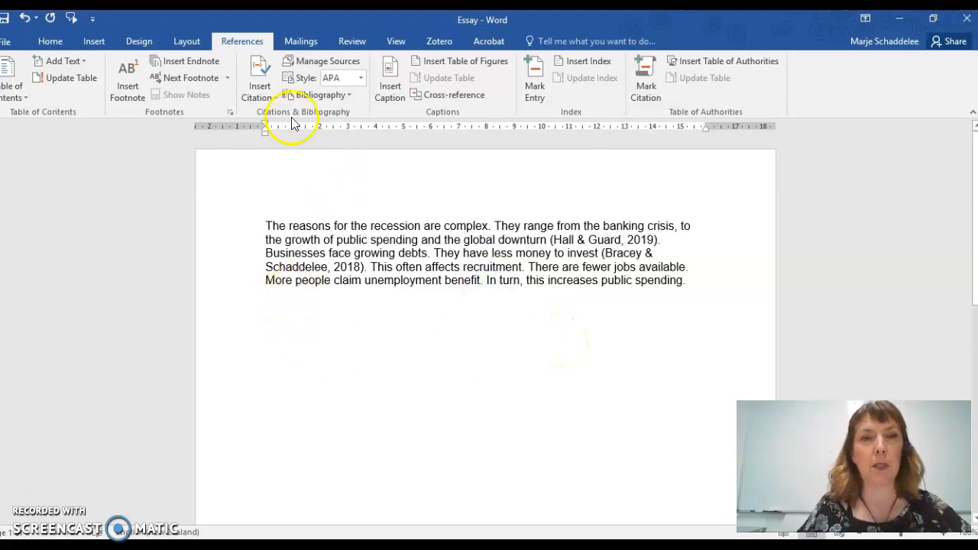
pyautogui.click(269, 86)
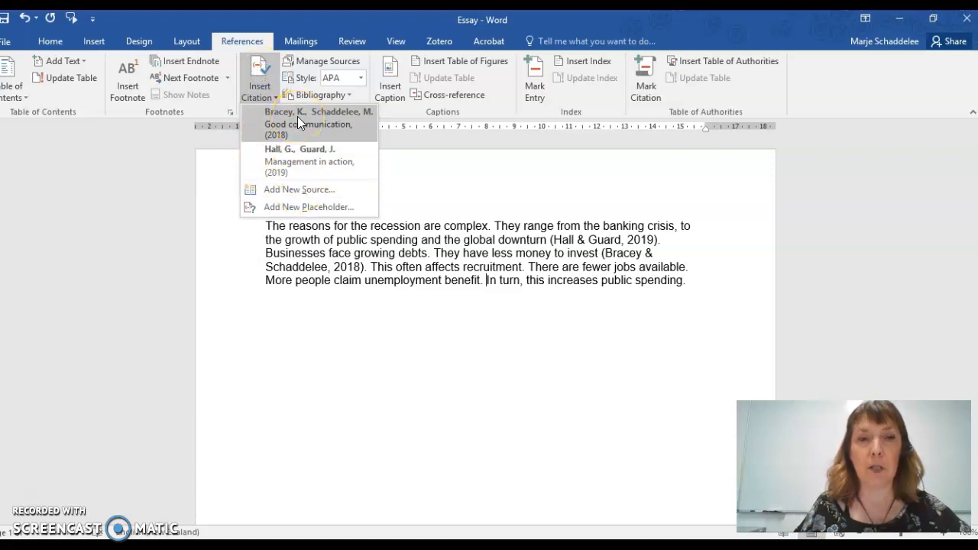
pyautogui.click(298, 116)
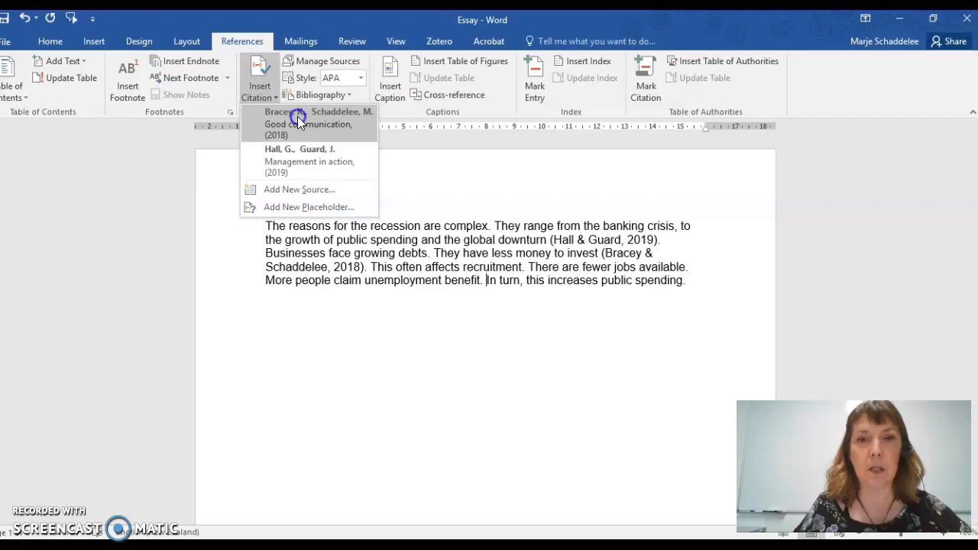
pyautogui.click(627, 280)
pyautogui.click(648, 282)
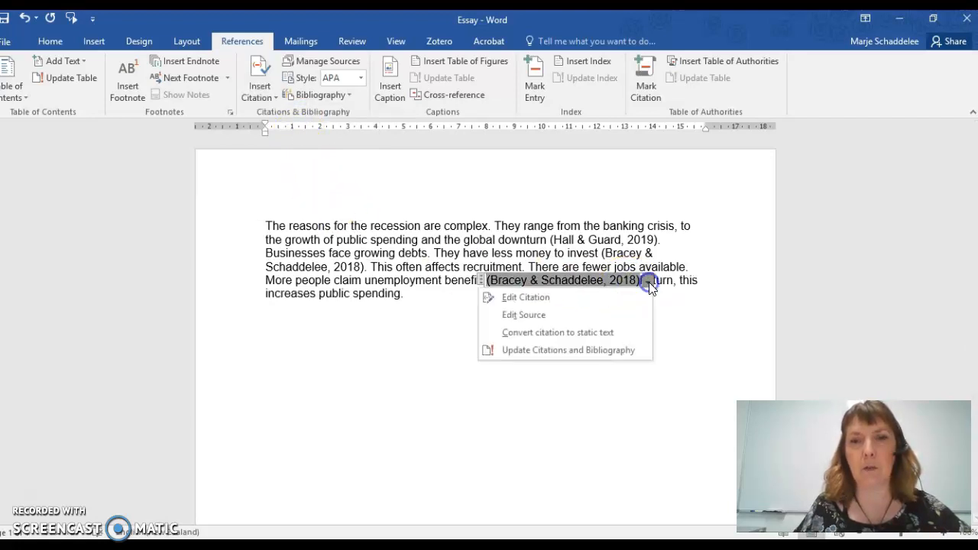
pyautogui.click(550, 333)
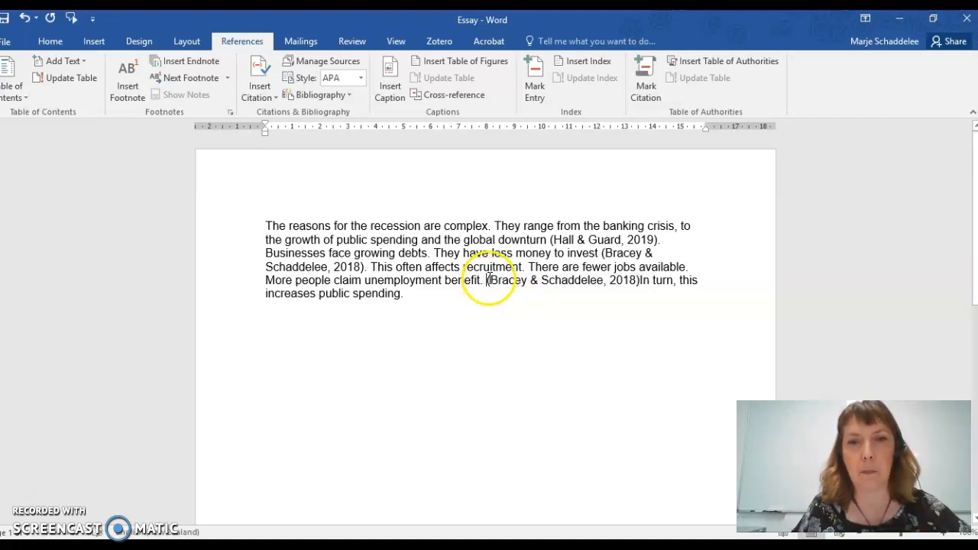
# - Remove the static citation's opening parenthesis and replace the ampersand between its authors with "and"
pyautogui.press('BackSpace')
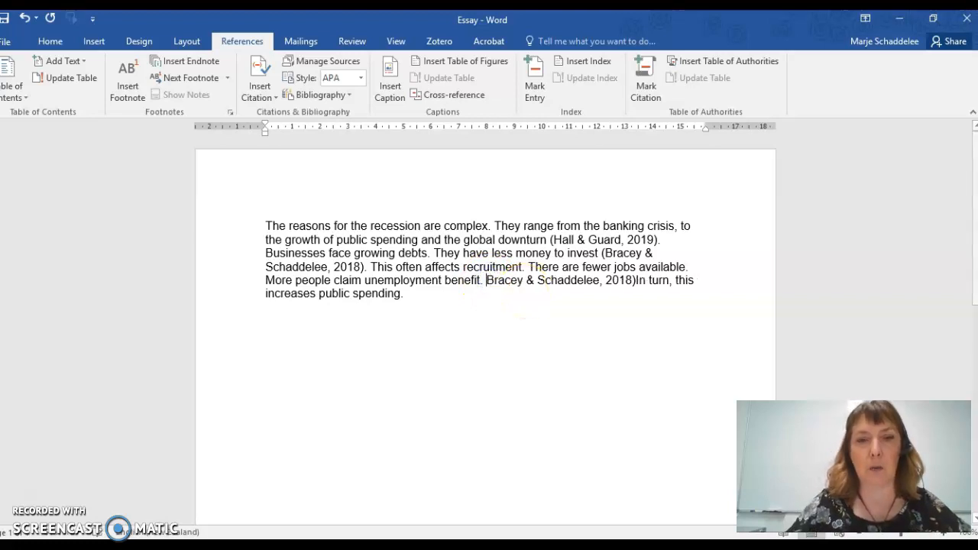
pyautogui.click(534, 280)
pyautogui.press('BackSpace')
pyautogui.press('BackSpace')
pyautogui.write('and')
pyautogui.press('BackSpace')
pyautogui.press('BackSpace')
pyautogui.press('BackSpace')
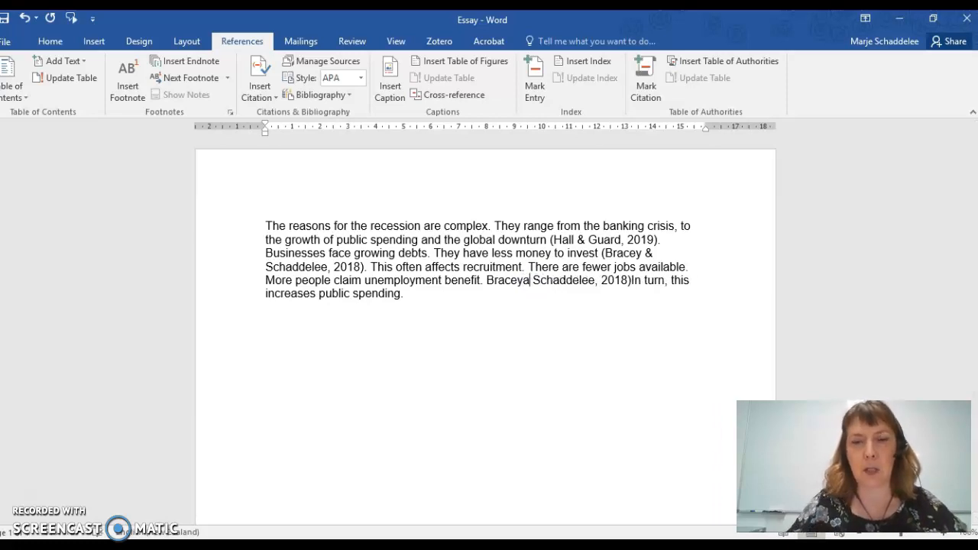
pyautogui.write('and')
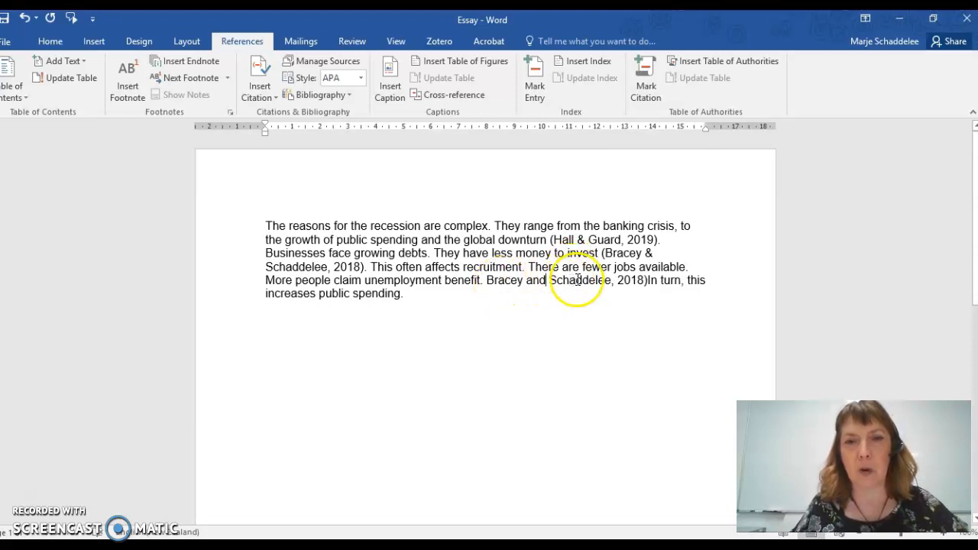
# - Replace the comma before the static citation's year with an opening parenthesis so the year reads "(2018)"
pyautogui.click(621, 280)
pyautogui.press('BackSpace')
pyautogui.press('BackSpace')
pyautogui.write('(')
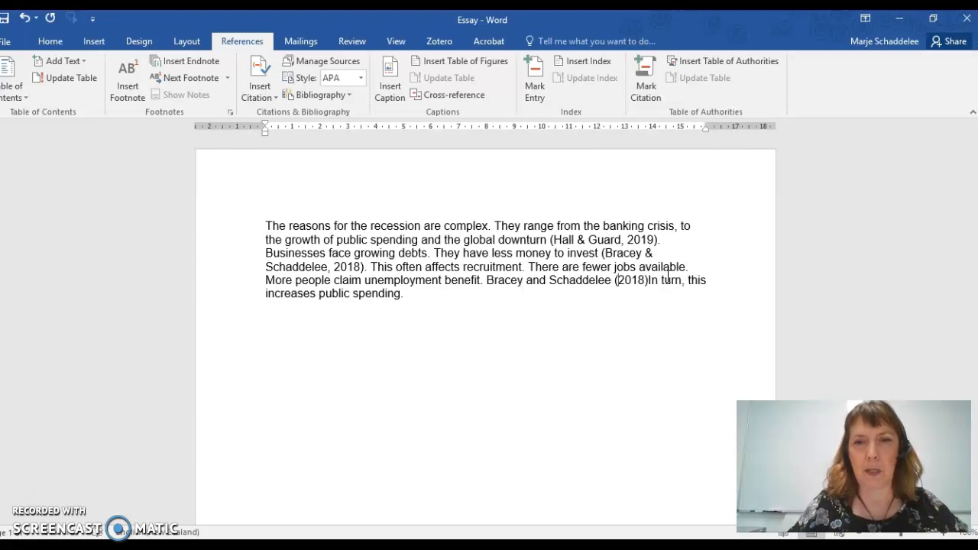
# - Add "explain that" after "(2018)" in the last sentence, with a space before it
pyautogui.click(646, 280)
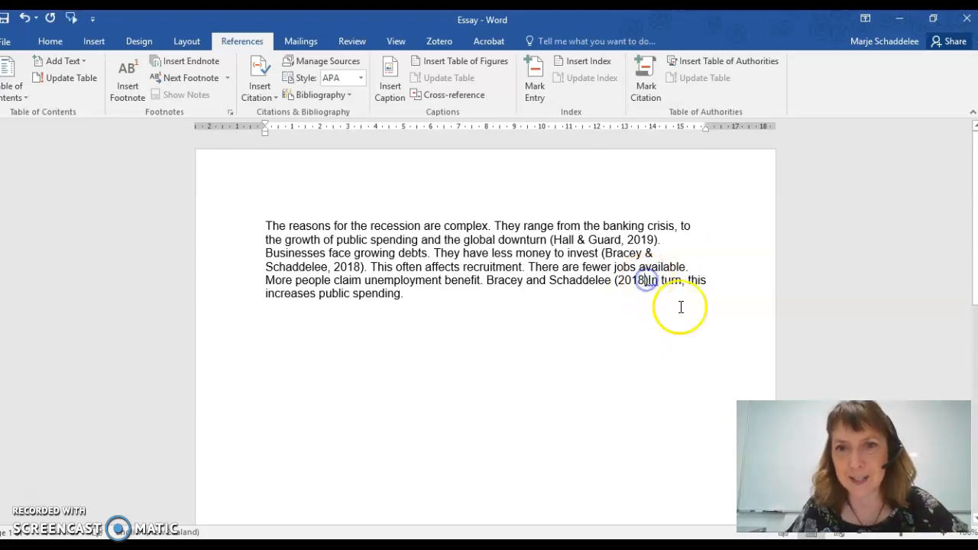
pyautogui.click(646, 281)
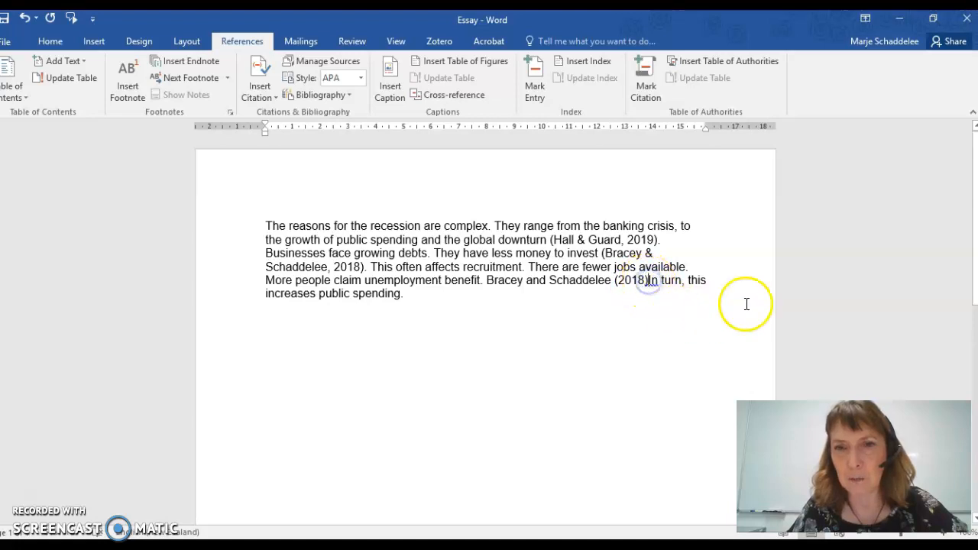
pyautogui.write(',')
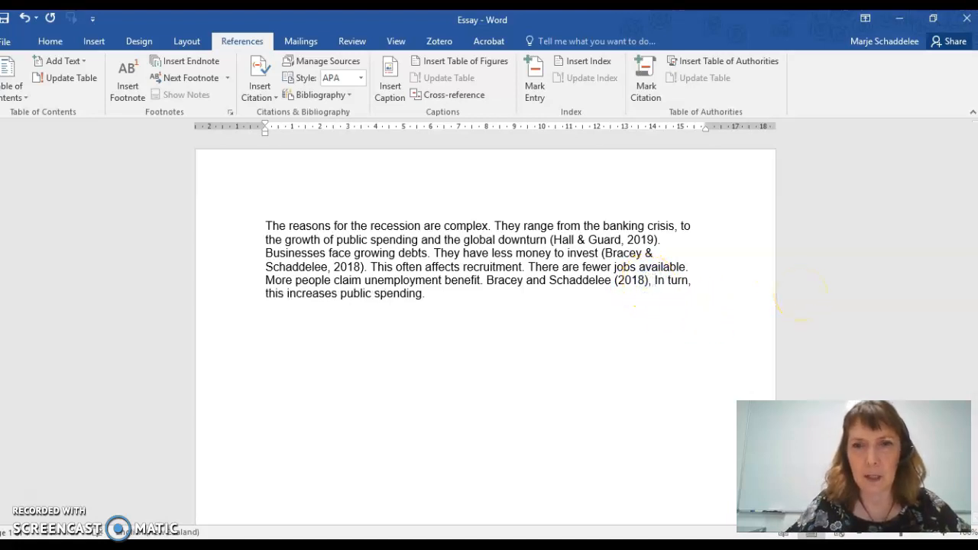
pyautogui.press('BackSpace')
pyautogui.press('BackSpace')
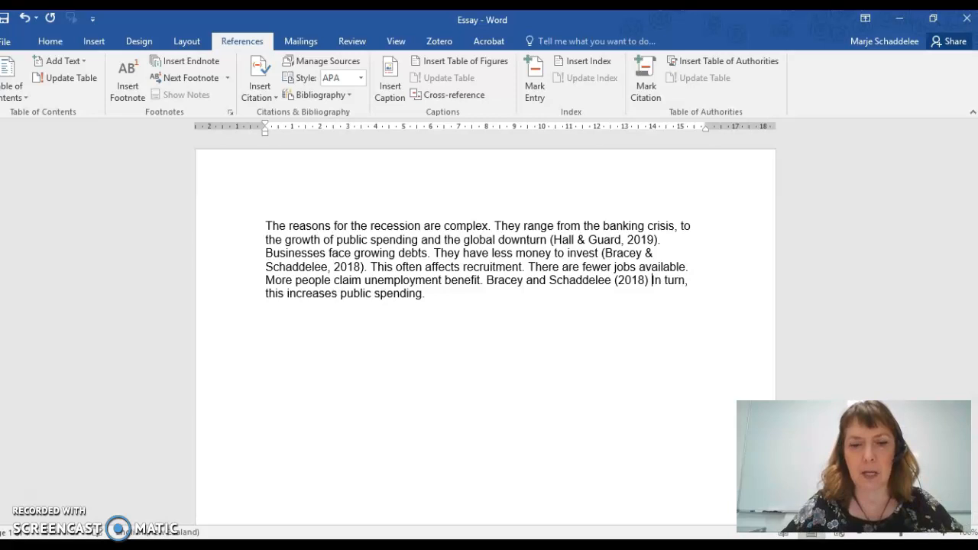
pyautogui.write('explain ')
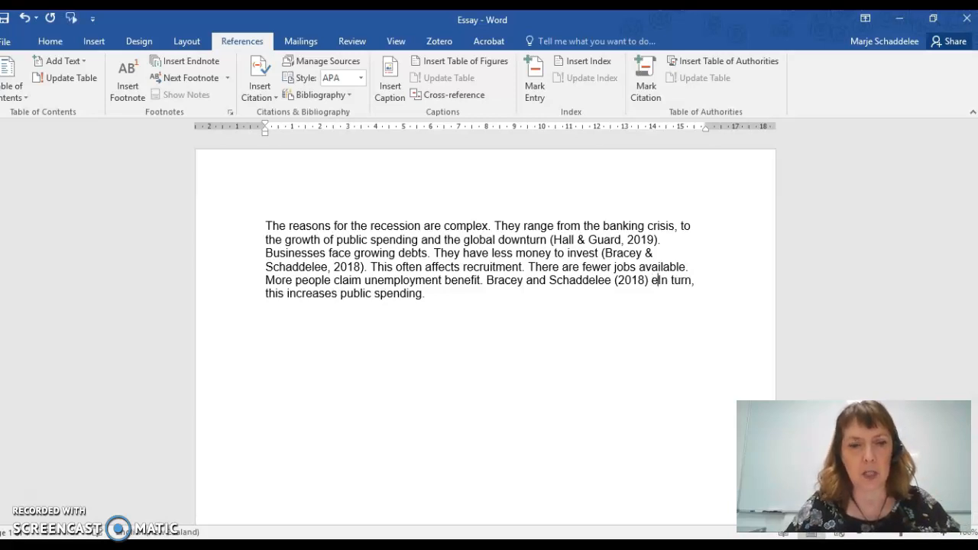
pyautogui.write('thtaIn turn, this increases public spending.')
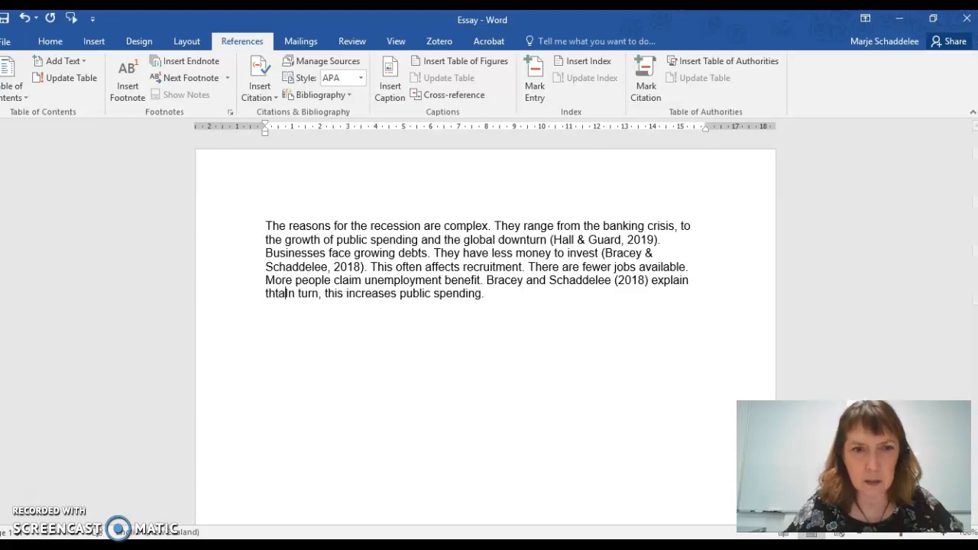
pyautogui.press('BackSpace')
pyautogui.press('BackSpace')
pyautogui.write('at')
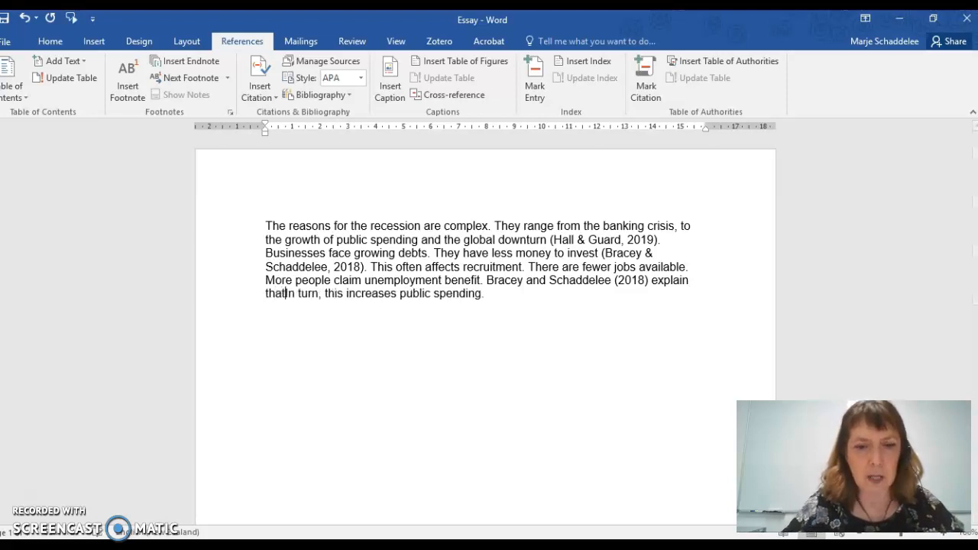
# - Add a comma and space after "that" and change "In turn" to lowercase "in turn"
pyautogui.write(',')
pyautogui.press('Delete')
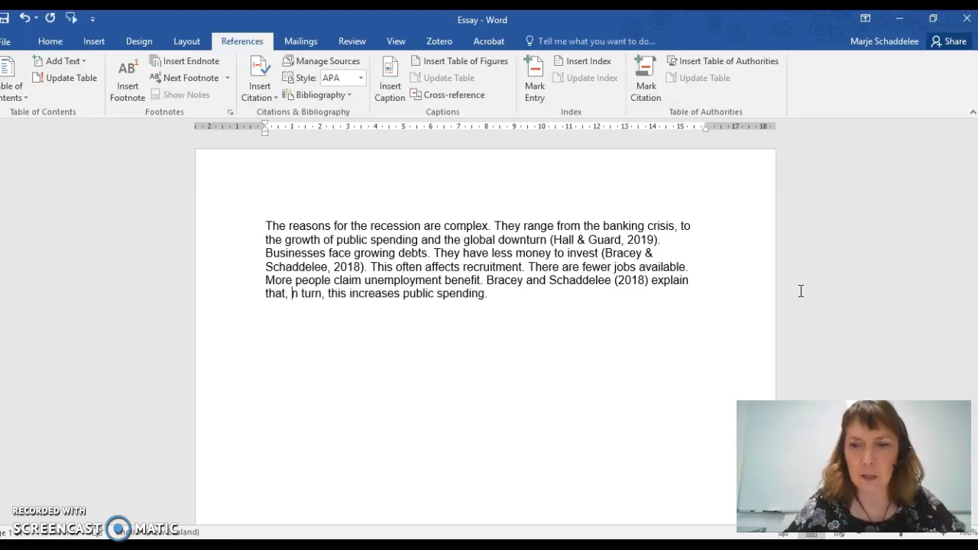
pyautogui.write('i')
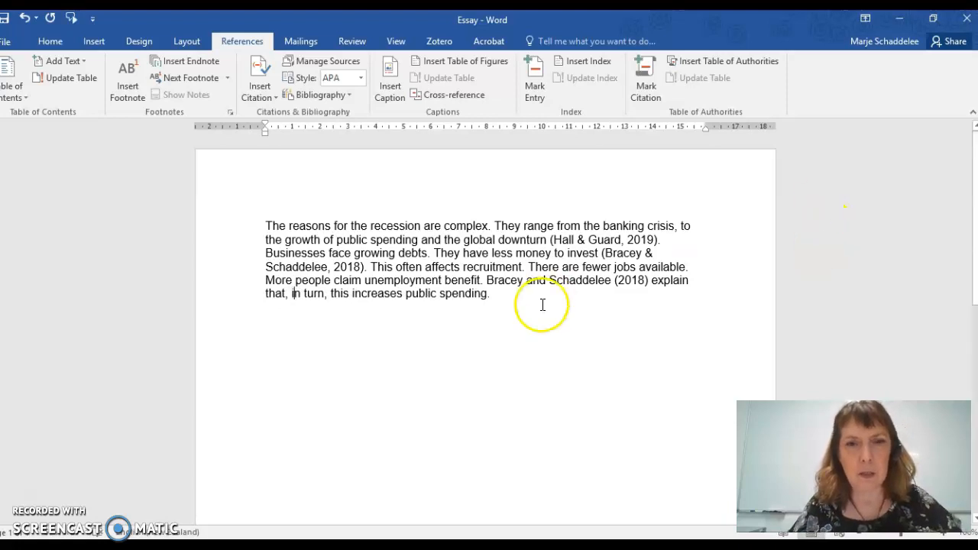
# - Insert the built-in References list on a new line below the essay paragraph
pyautogui.click(504, 299)
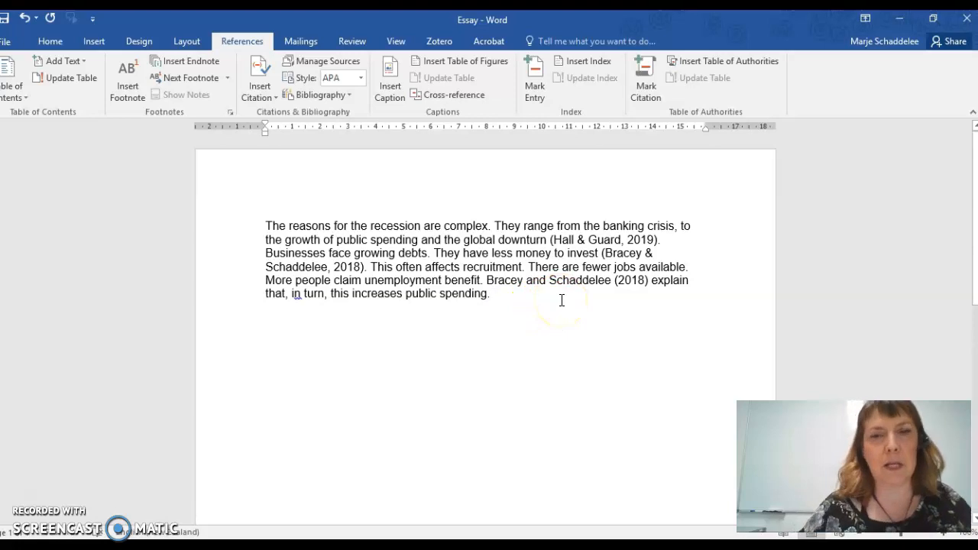
pyautogui.press('Return')
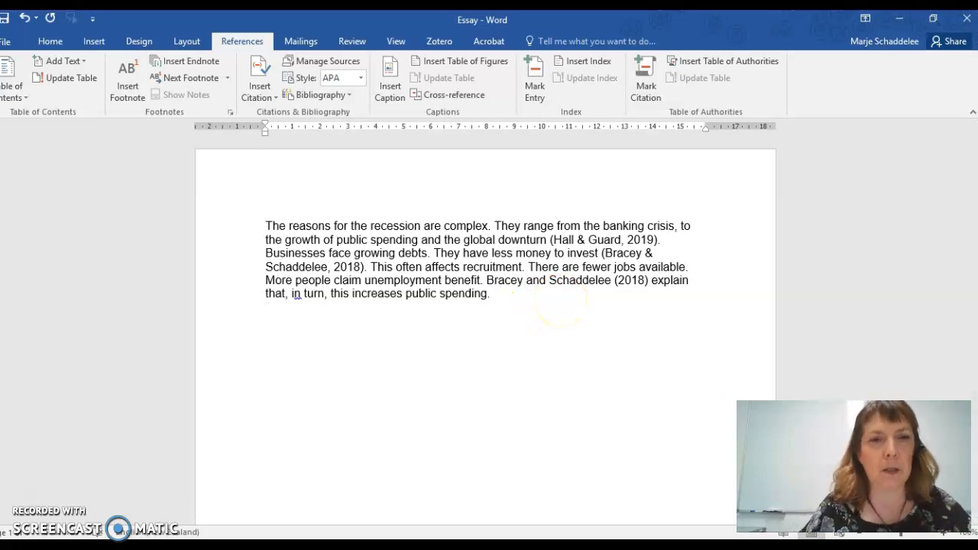
pyautogui.click(346, 95)
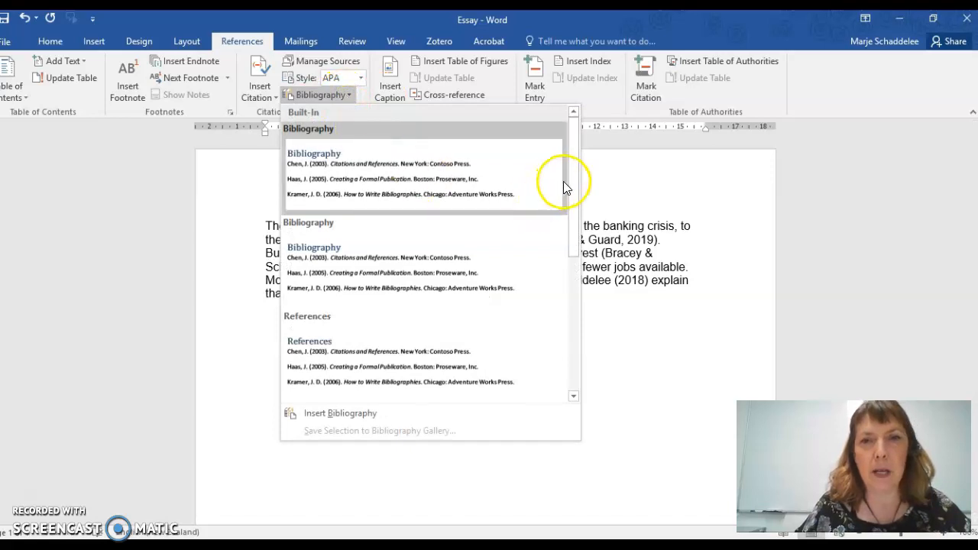
pyautogui.scroll(-2, 574, 181)
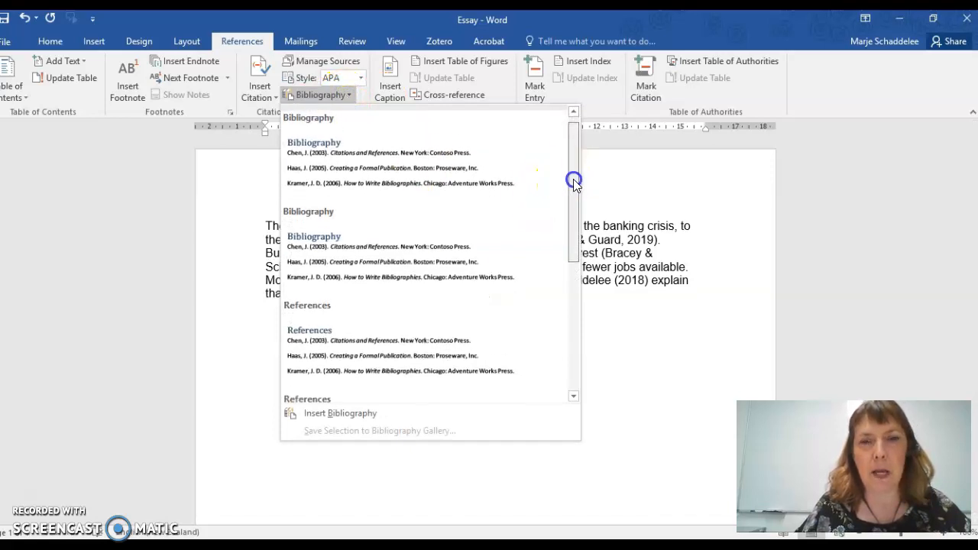
pyautogui.click(327, 329)
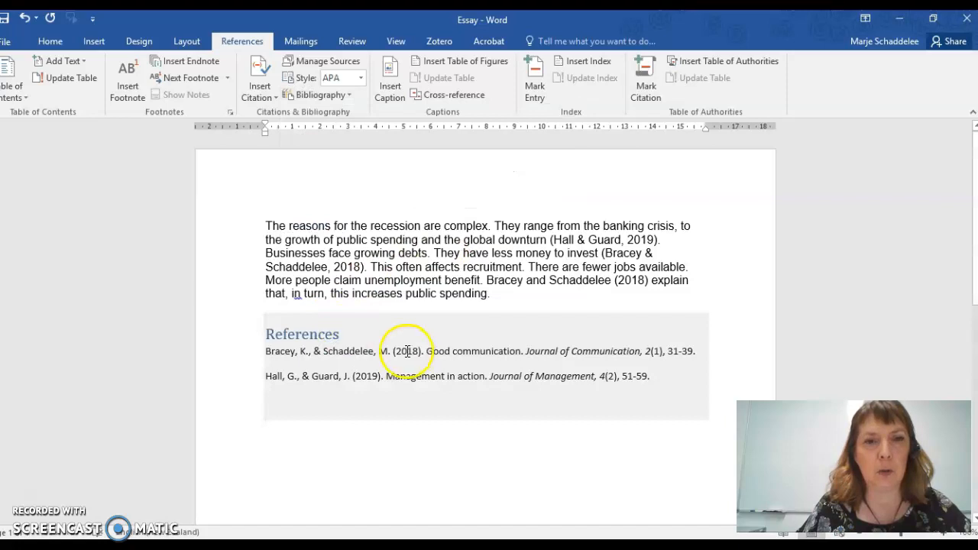